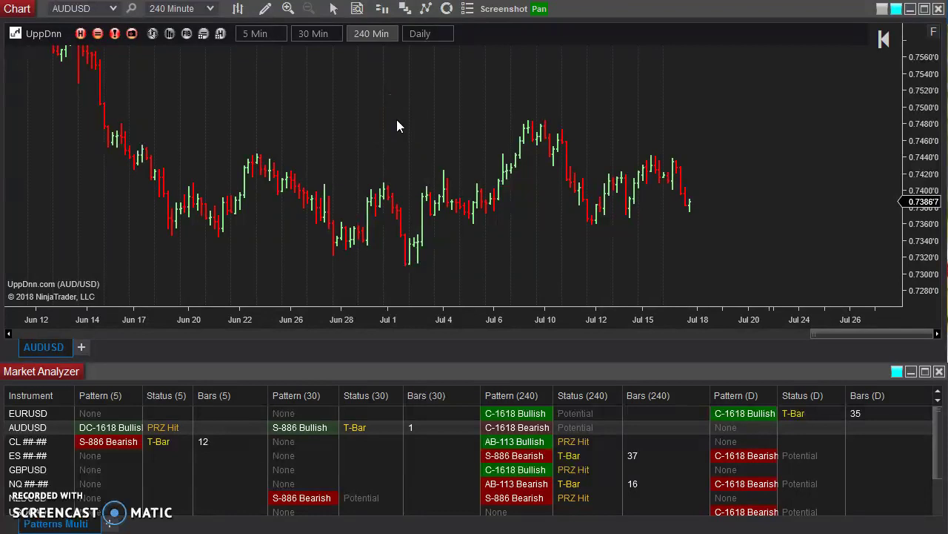
Add The Swing Toolkit: Zig Zag indicator from the UppDnn folder to the AUDUSD 240-minute chart.
left_click(330, 106)
left_click(33, 34)
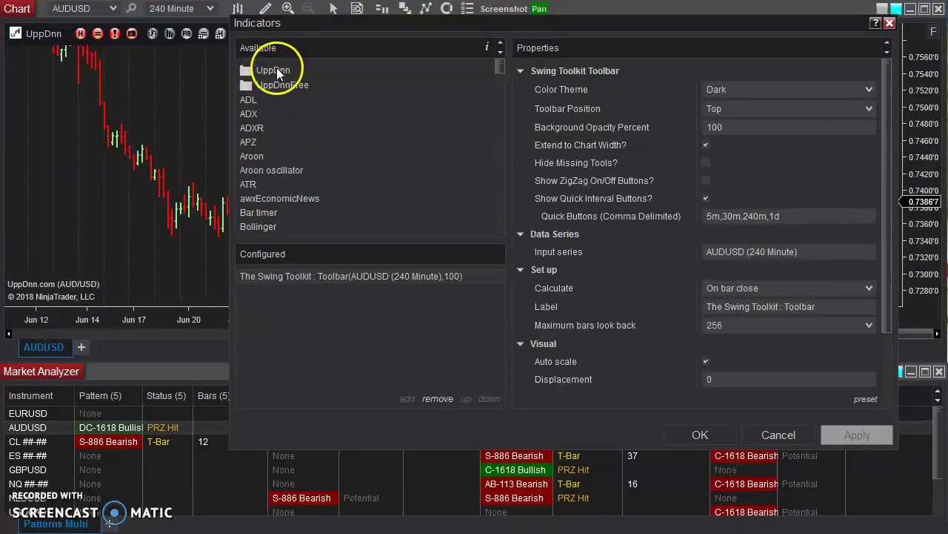
double_click(275, 70)
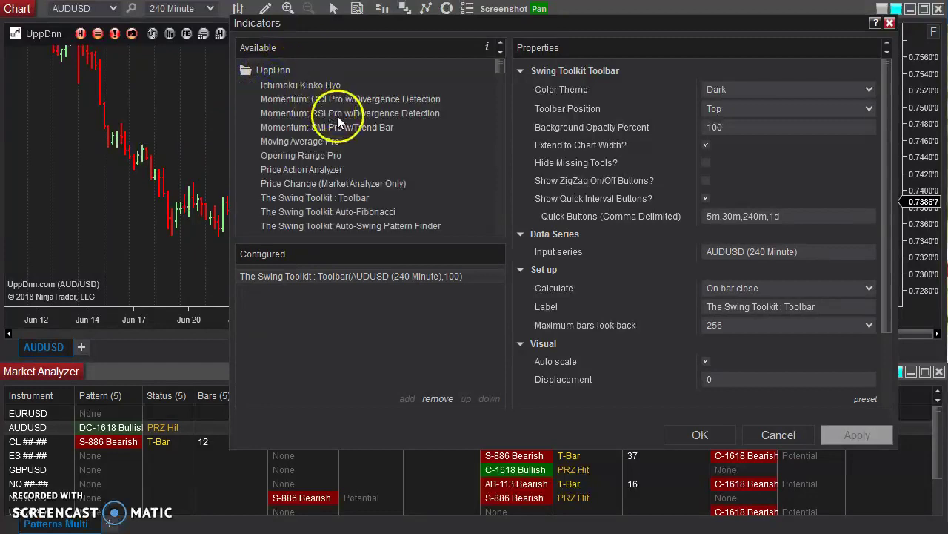
scroll(337, 115, "down", 3)
scroll(337, 116, "down", 1)
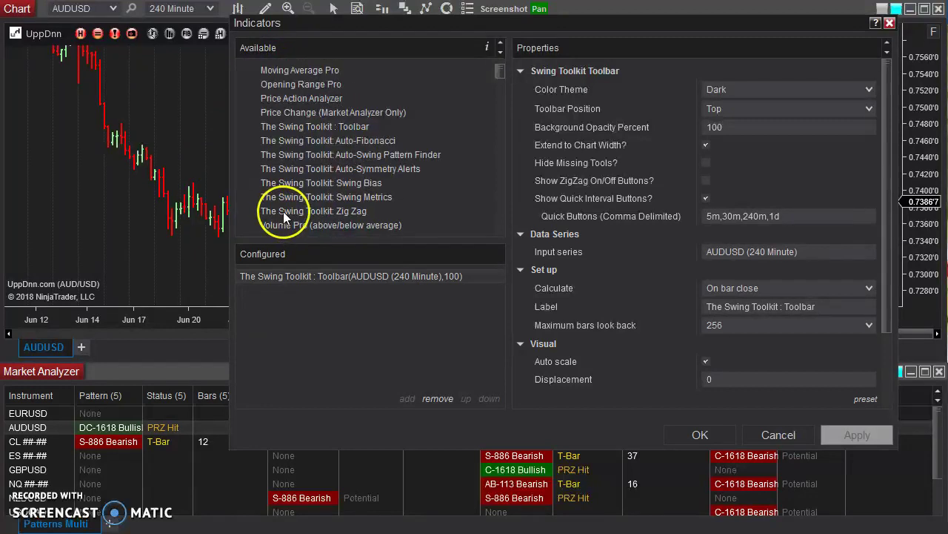
double_click(352, 212)
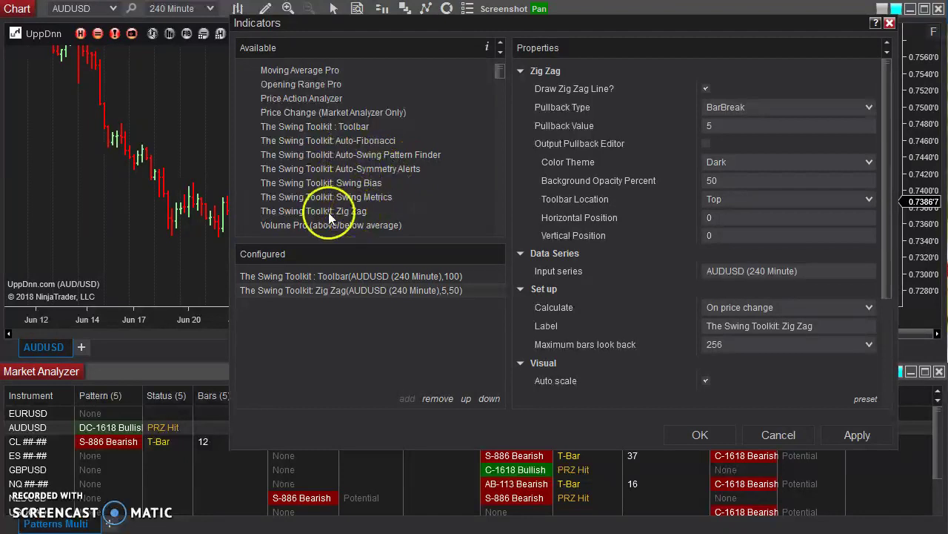
left_click(702, 433)
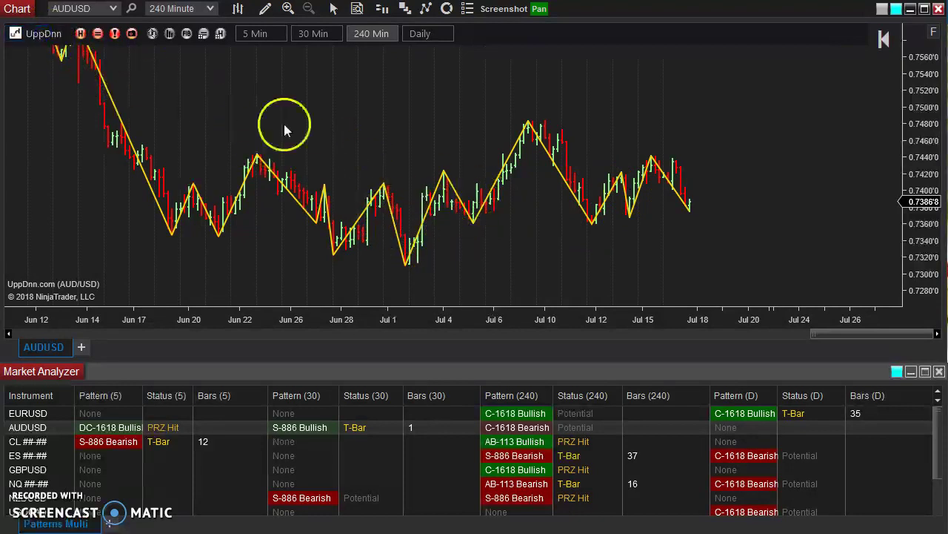
Open the Zig Zag indicator's properties with the chart swings in view and examine its pullback type and value.
key("ctrl+i")
left_click_drag(557, 46, 231, 70)
left_click(100, 334)
left_click_drag(473, 68, 193, 113)
left_click(235, 202)
left_click(190, 214)
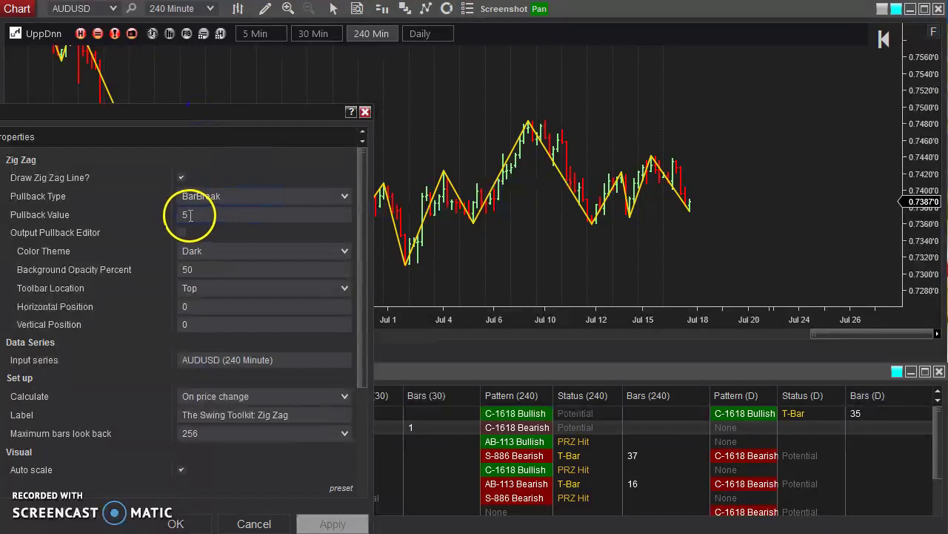
mouse_move(466, 209)
left_mouse_down()
mouse_move(445, 175)
mouse_move(456, 211)
left_mouse_up()
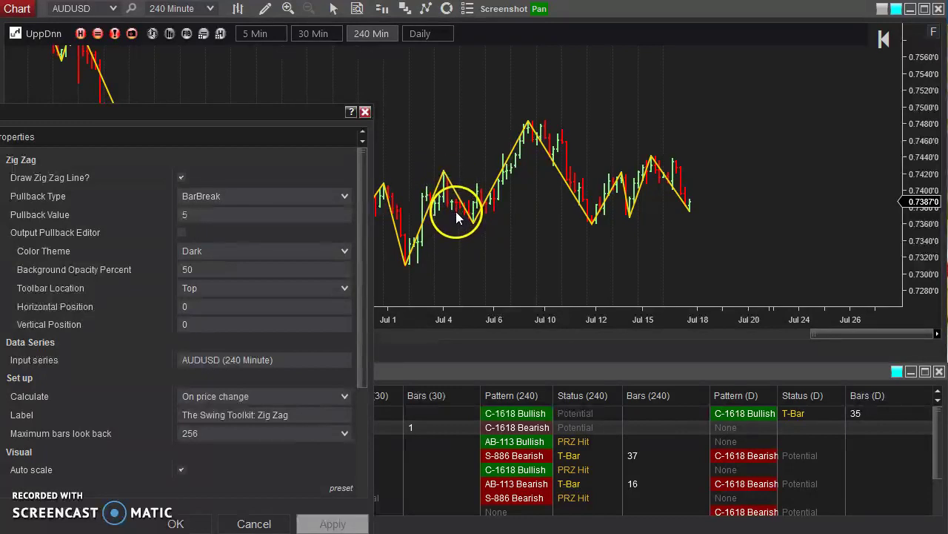
mouse_move(456, 212)
left_mouse_down()
mouse_move(442, 201)
mouse_move(439, 210)
left_mouse_up()
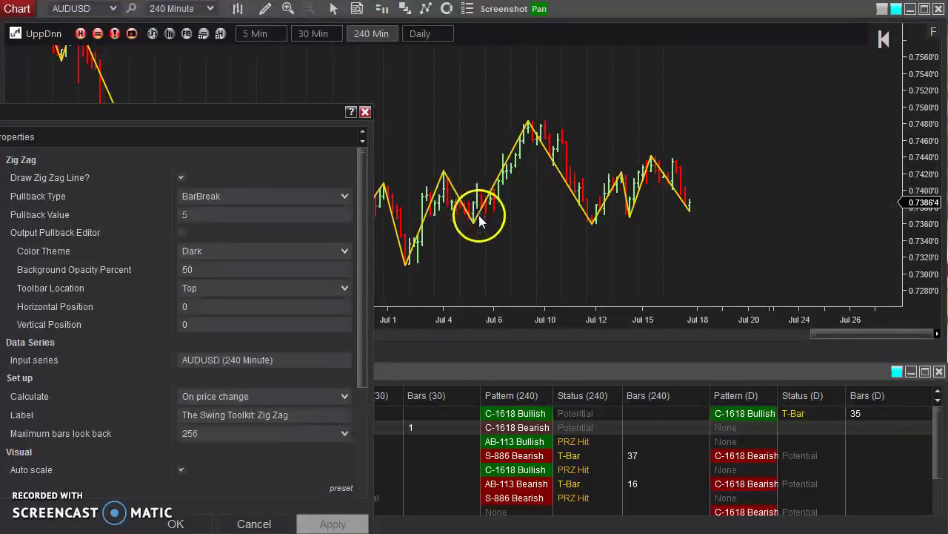
left_click(200, 216)
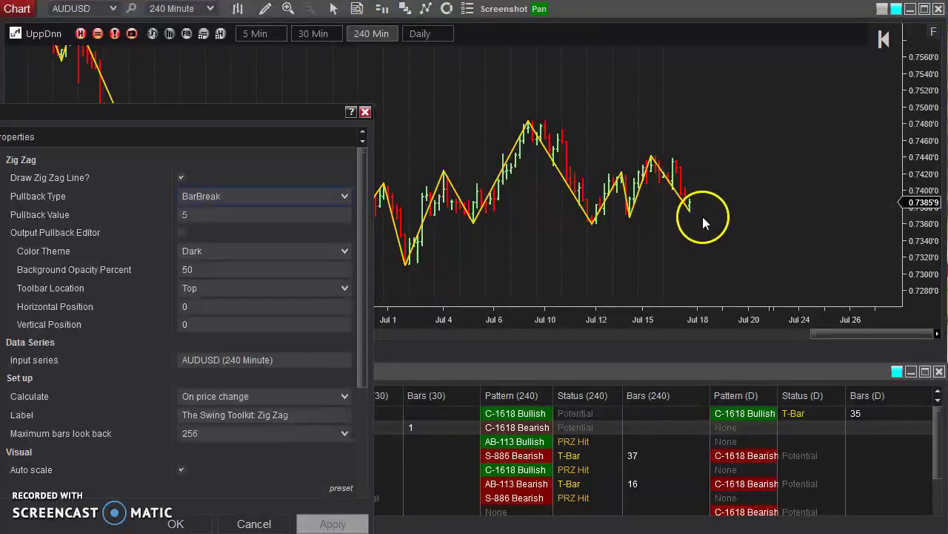
Set the Zig Zag indicator's pullback type to Percent and review its pullback value.
left_click(256, 196)
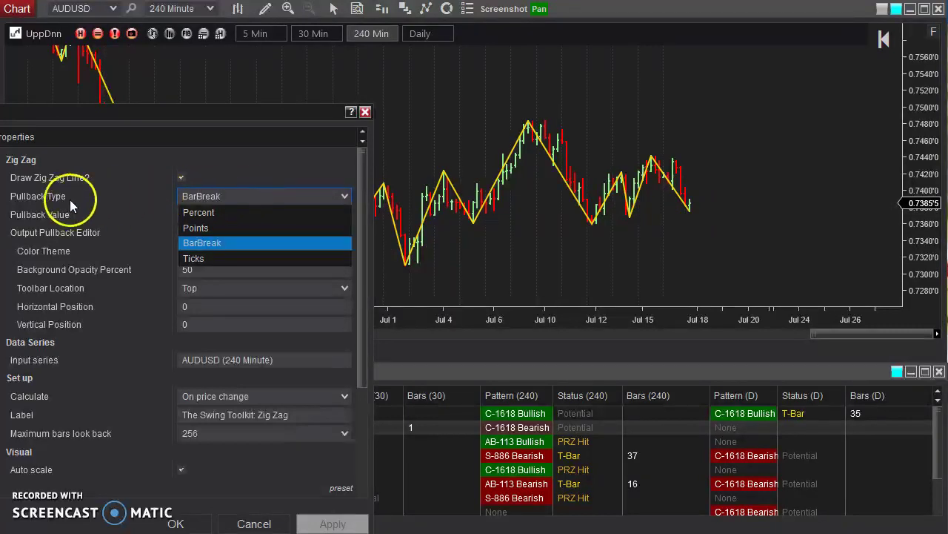
left_click(221, 215)
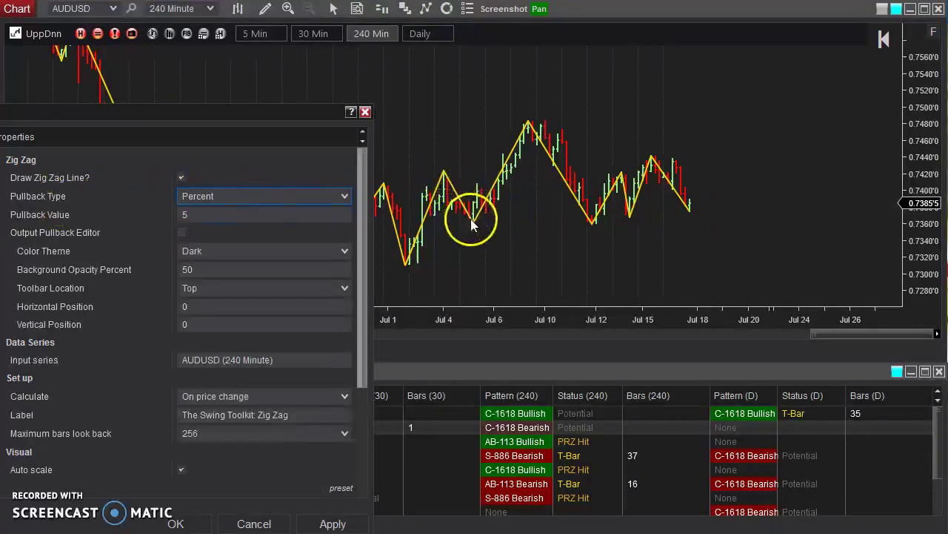
left_click(432, 179)
left_click(220, 209)
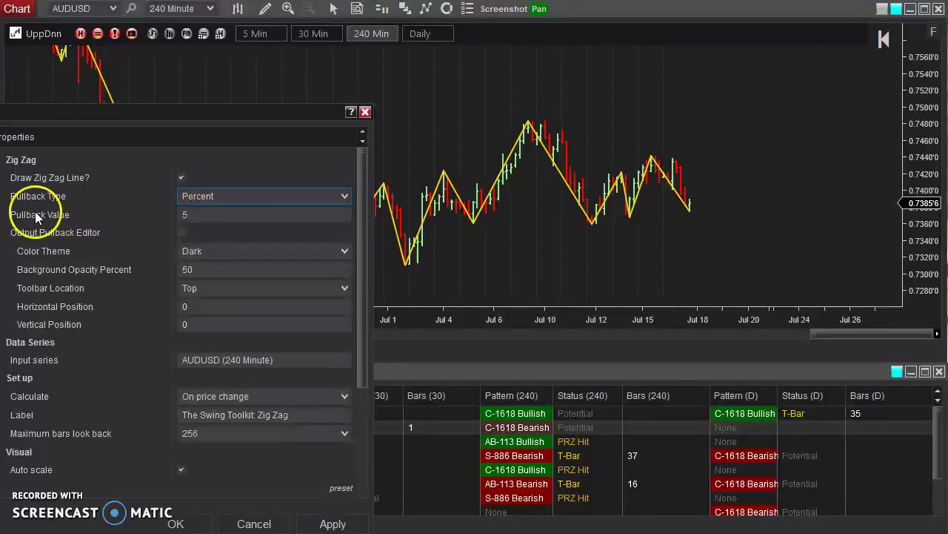
left_click(195, 215)
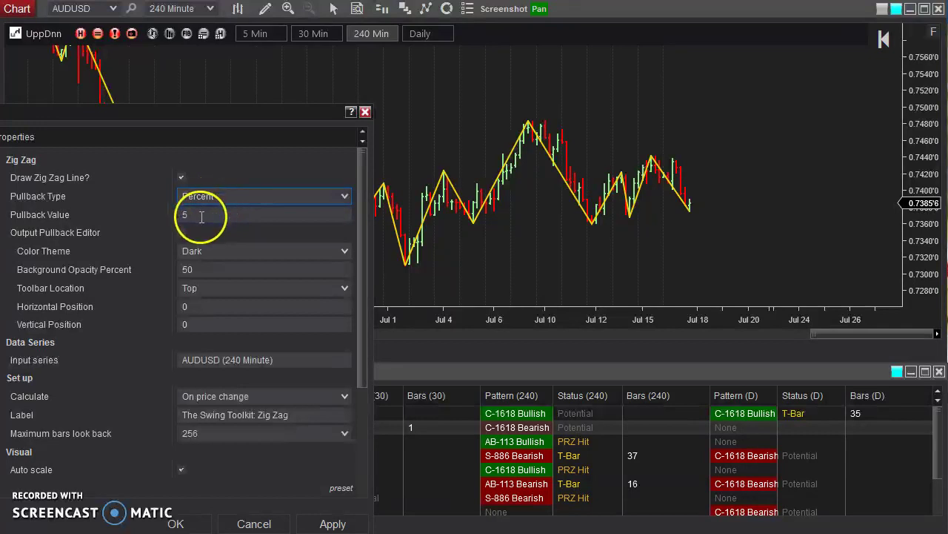
left_click(197, 215)
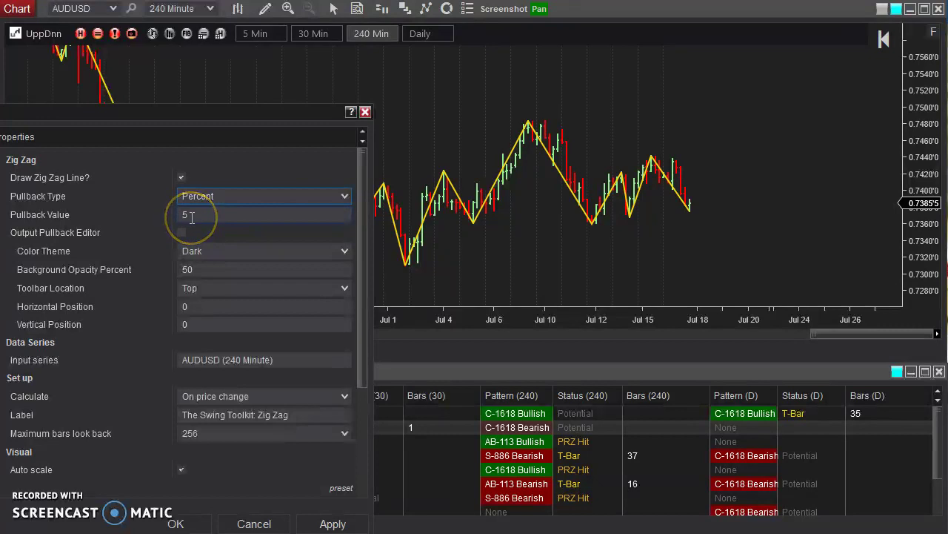
Try Points and Ticks as the Zig Zag indicator's pullback type.
left_click(261, 195)
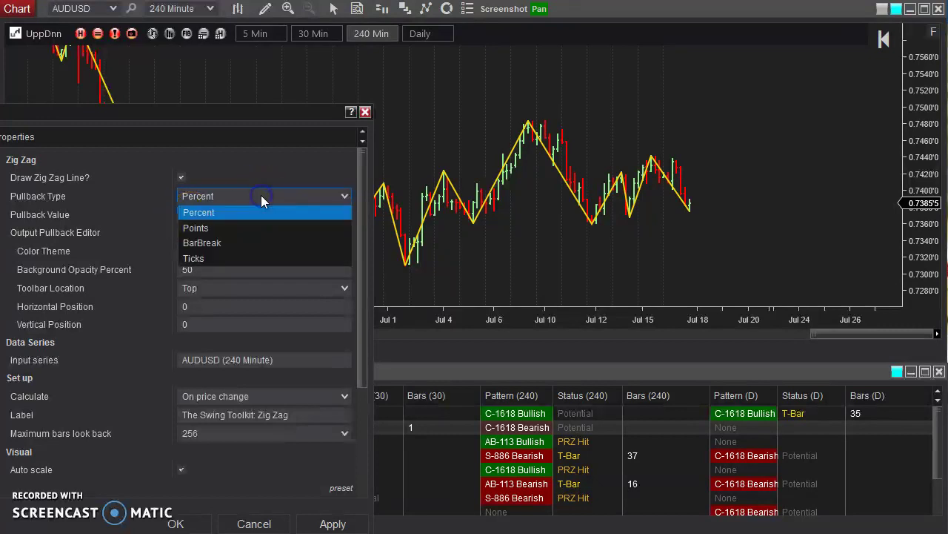
left_click(228, 226)
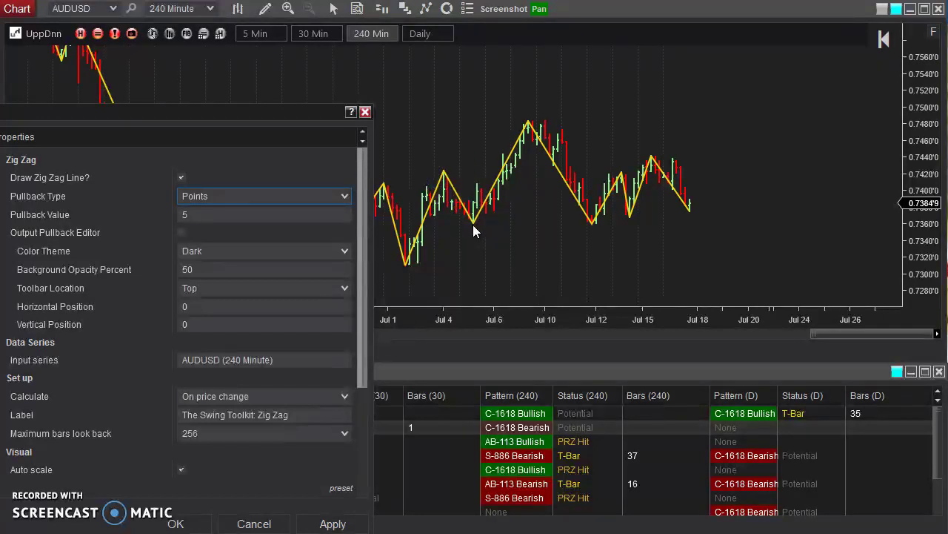
left_click(253, 197)
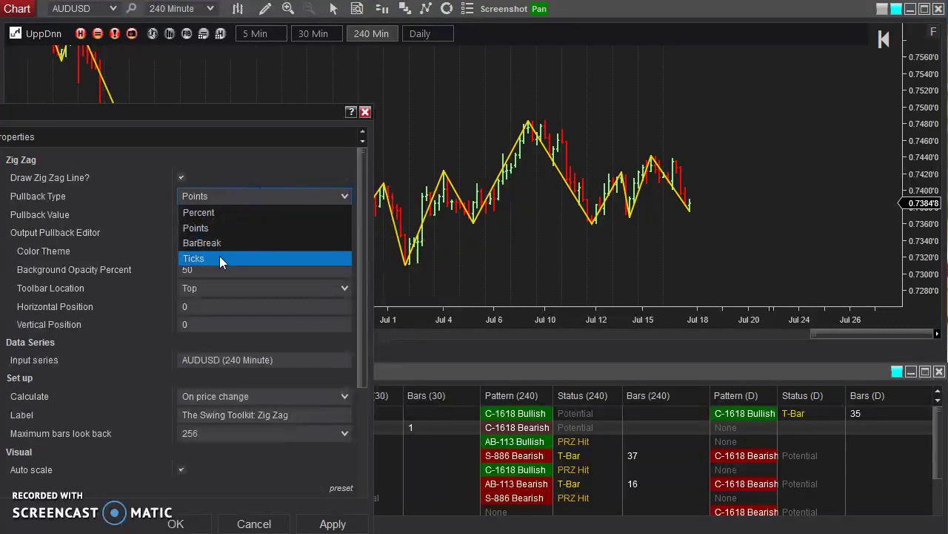
left_click(221, 226)
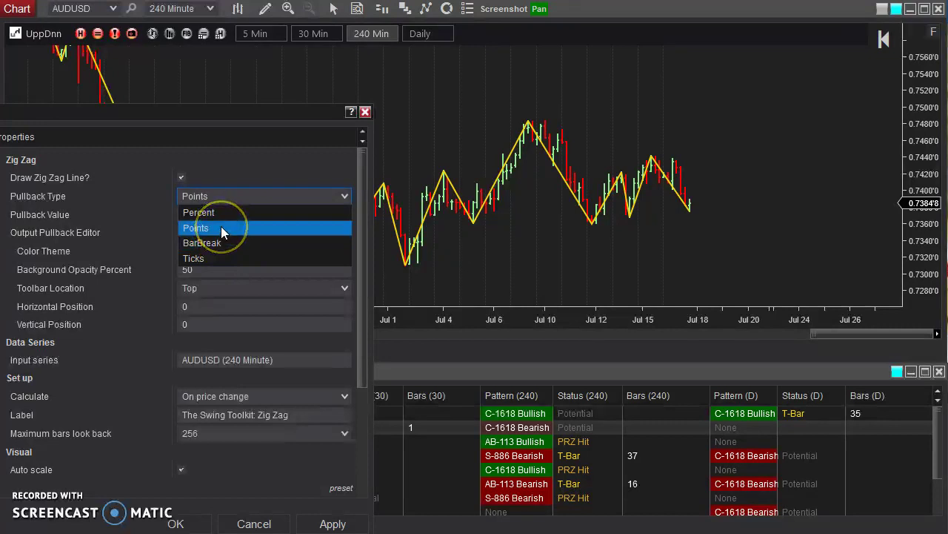
left_click(222, 261)
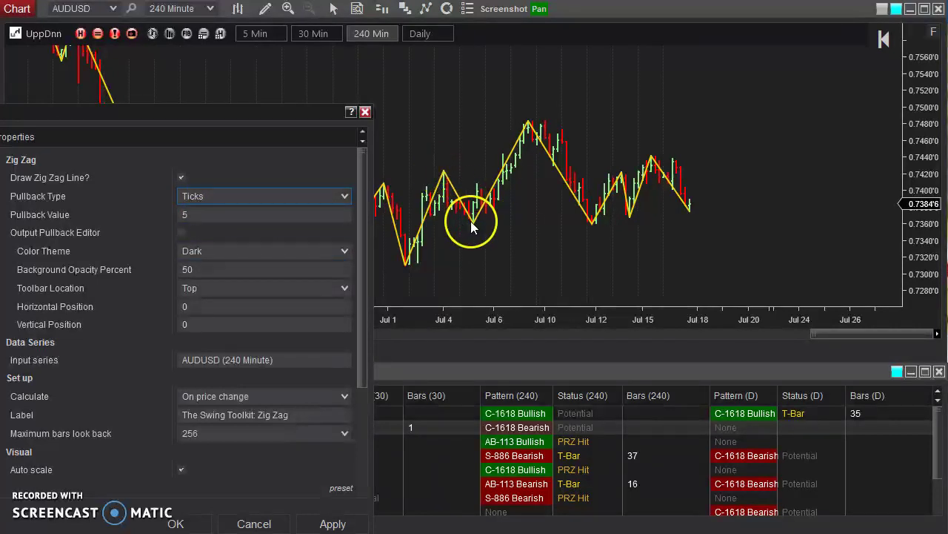
Set the Zig Zag pullback type back to BarBreak, enable Output Pullback Editor, and apply the settings.
left_click(211, 195)
left_click(215, 238)
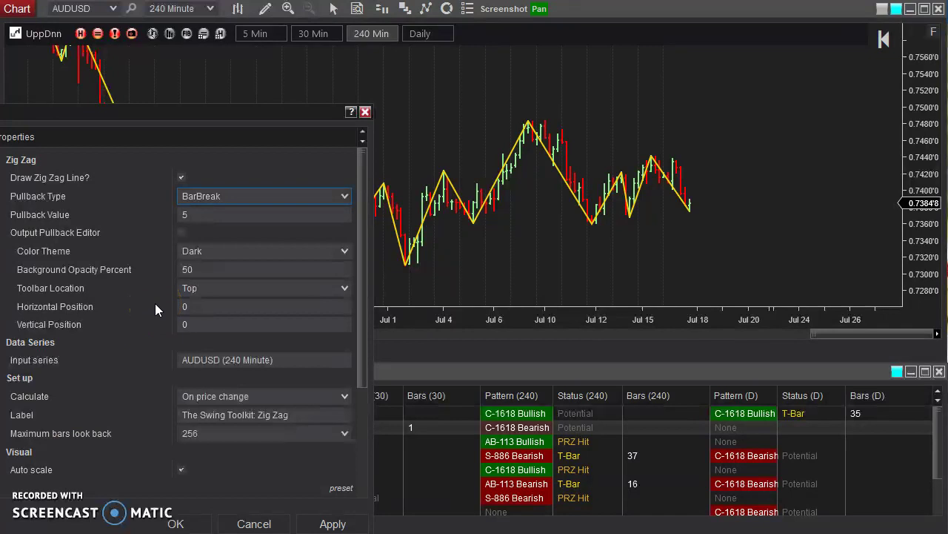
left_click(170, 214)
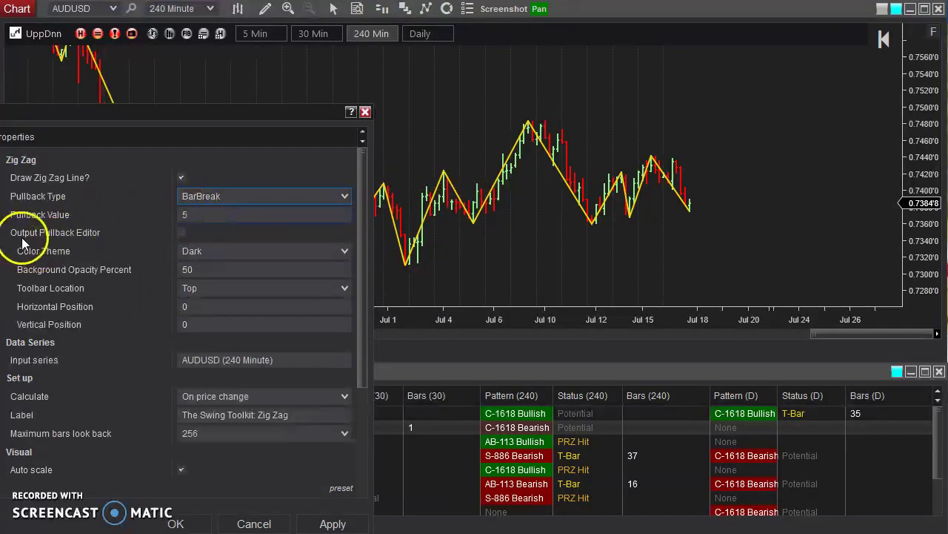
left_click(180, 233)
left_click(332, 522)
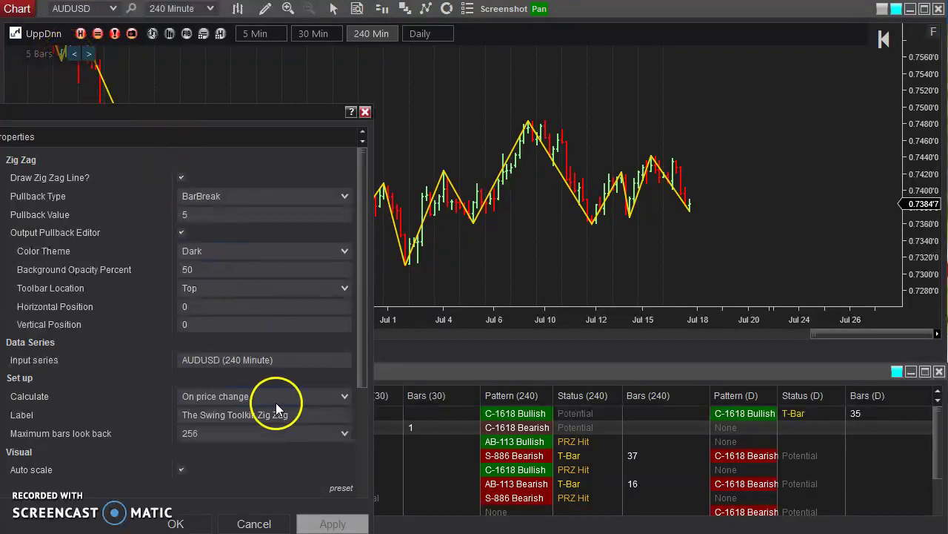
Replace the configured Zig Zag indicator with The Swing Toolkit: Auto-Fibonacci and apply it to the AUDUSD chart.
left_click_drag(174, 117, 535, 96)
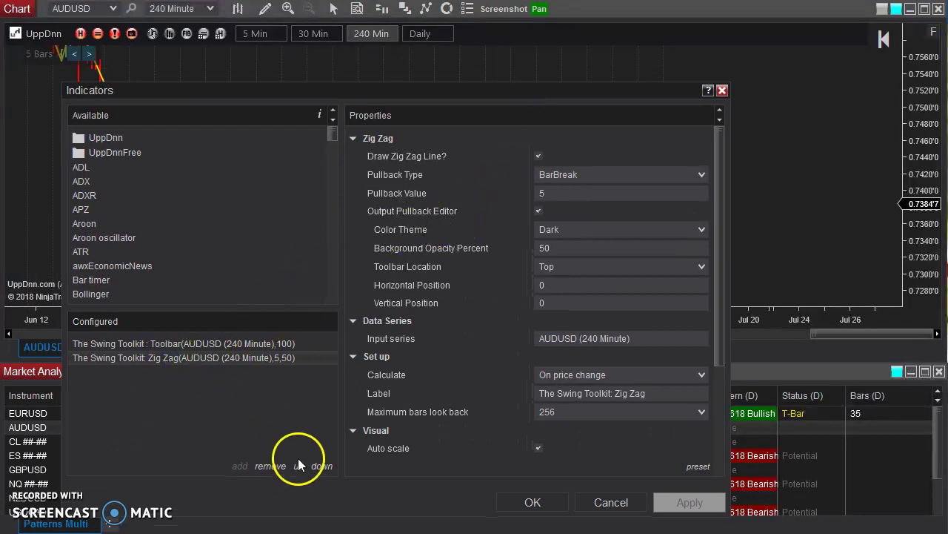
left_click(271, 465)
left_click(108, 138)
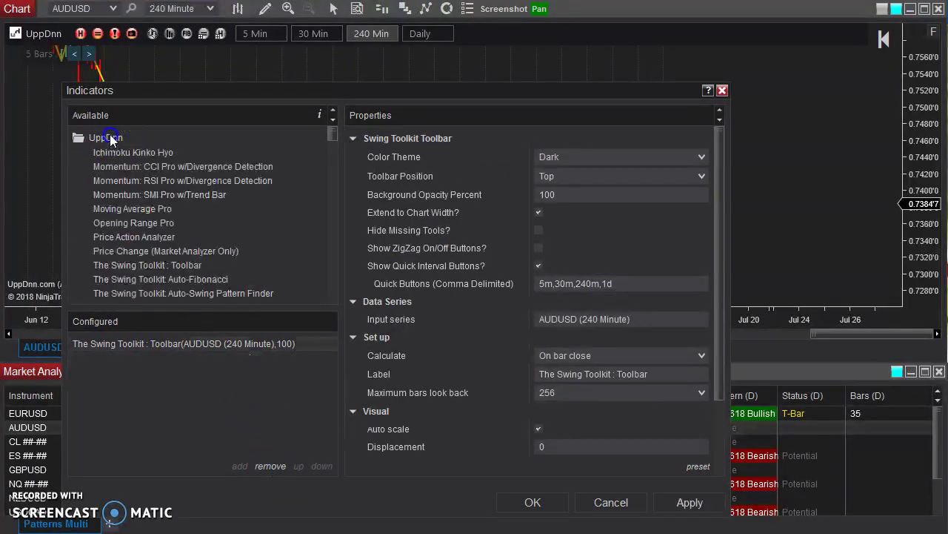
scroll(269, 225, "down", 1)
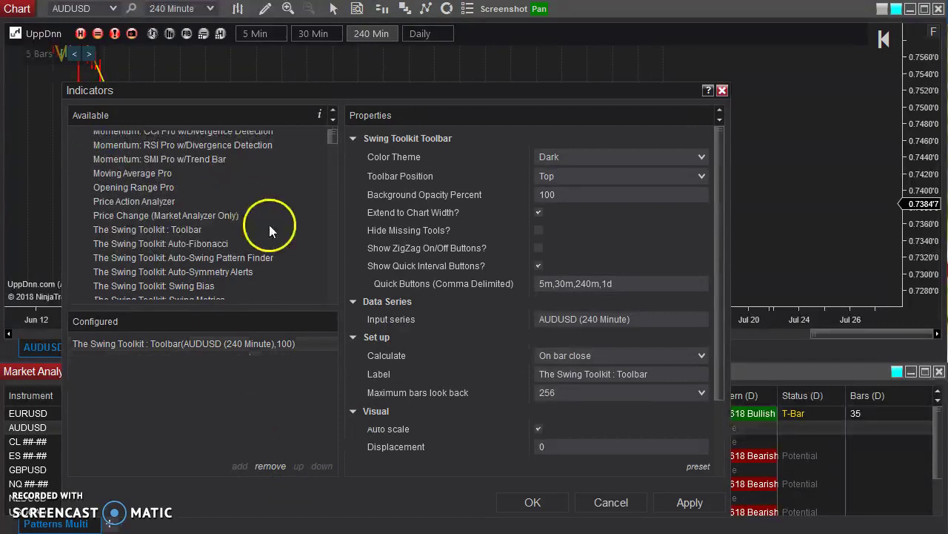
double_click(199, 243)
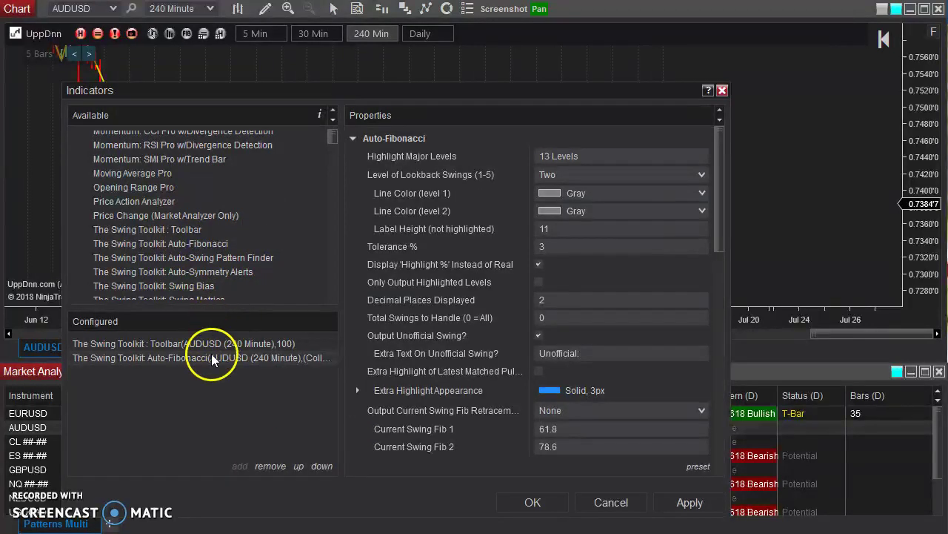
left_click(353, 139)
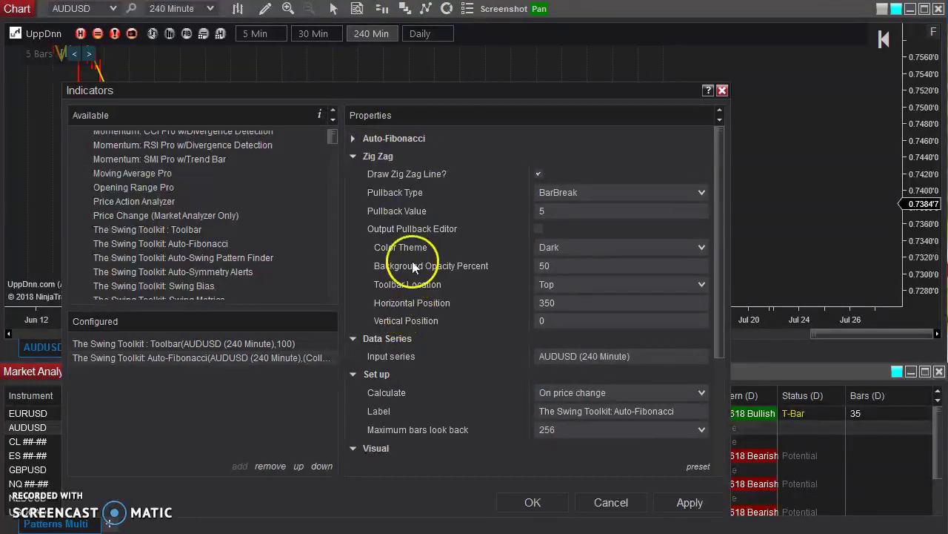
left_click_drag(507, 96, 471, 95)
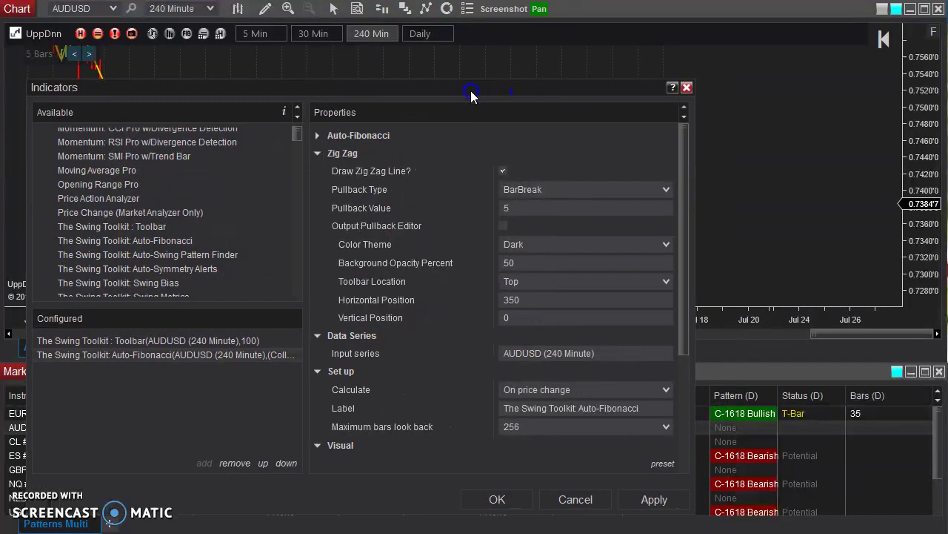
left_click(656, 500)
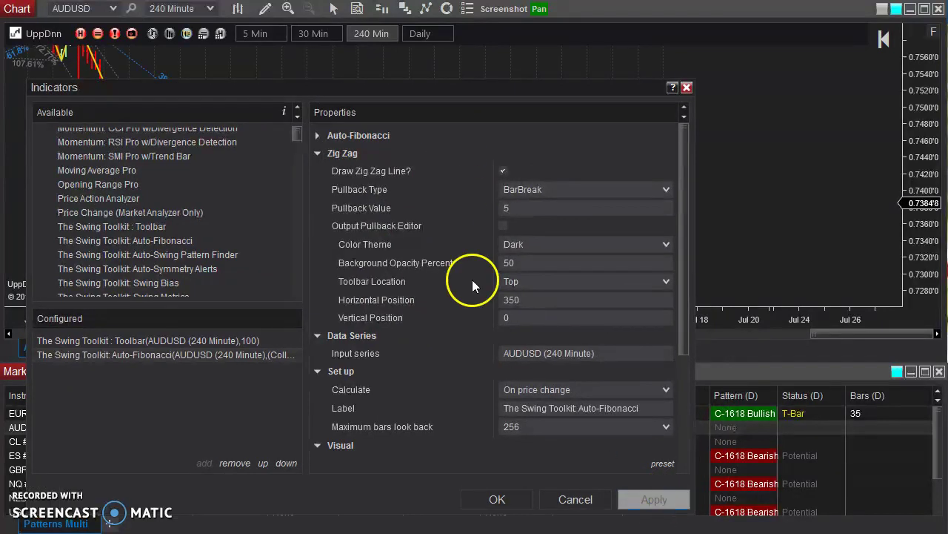
Enable Output Pullback Editor in the Auto-Fibonacci indicator's Zig Zag settings, apply it, and close the indicator settings.
left_click(504, 224)
left_click(656, 500)
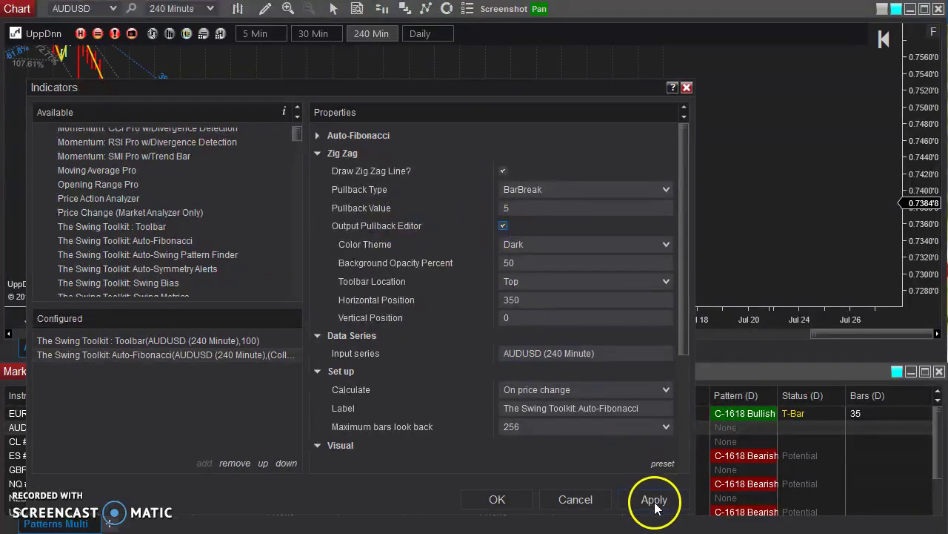
left_click_drag(468, 93, 144, 122)
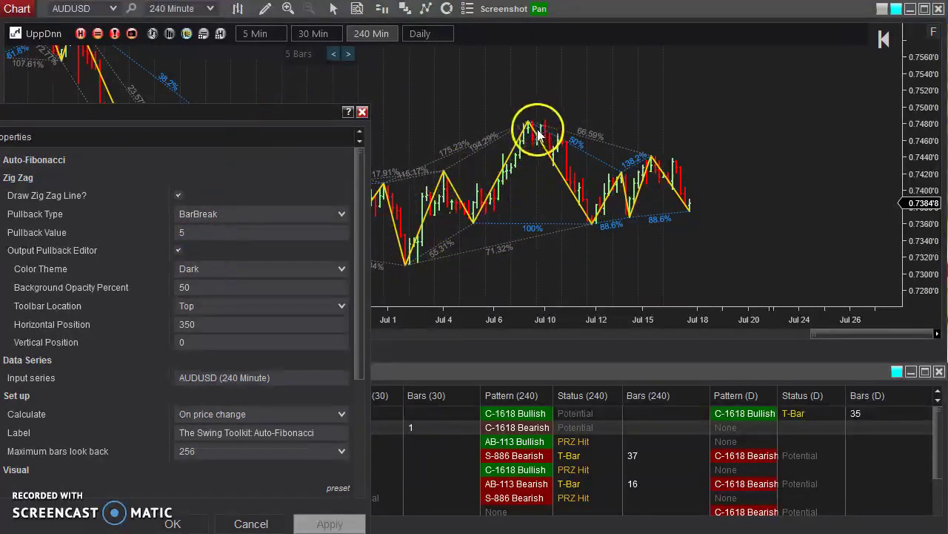
left_click(186, 233)
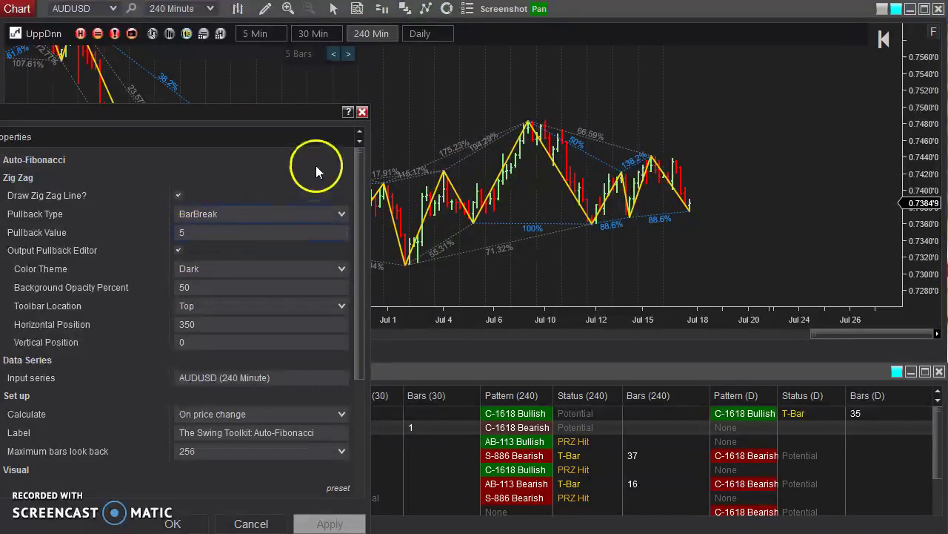
left_click(362, 111)
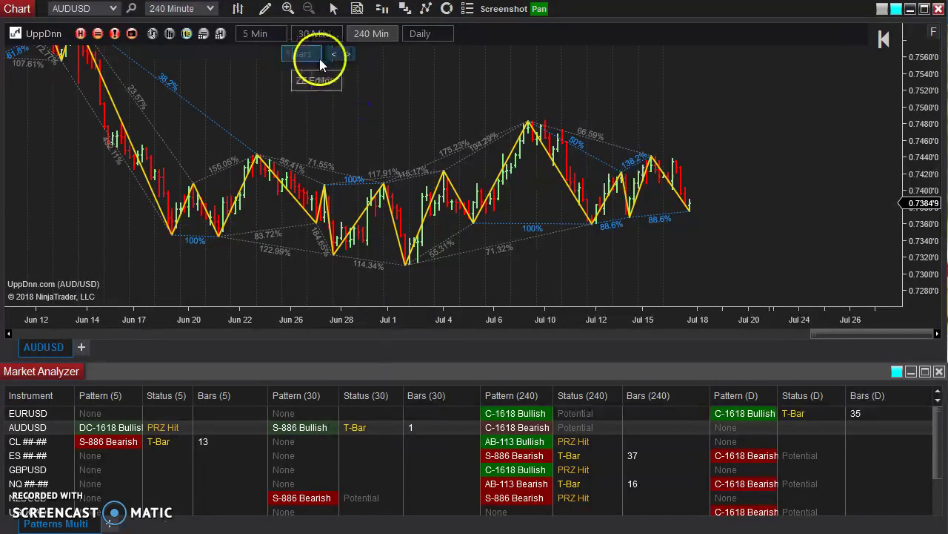
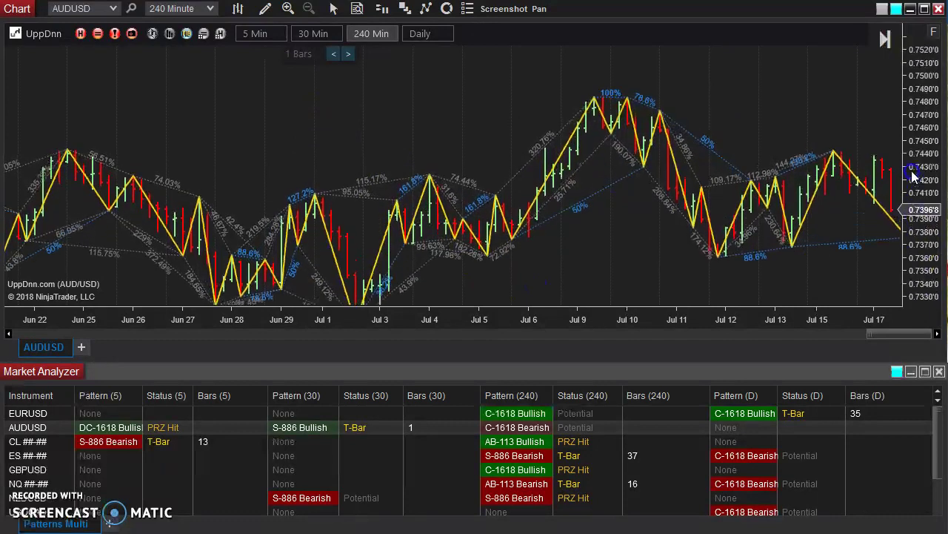
Shift the AUDUSD chart vertically to examine the Auto-Fibonacci swings around the early-July low.
left_click(274, 215)
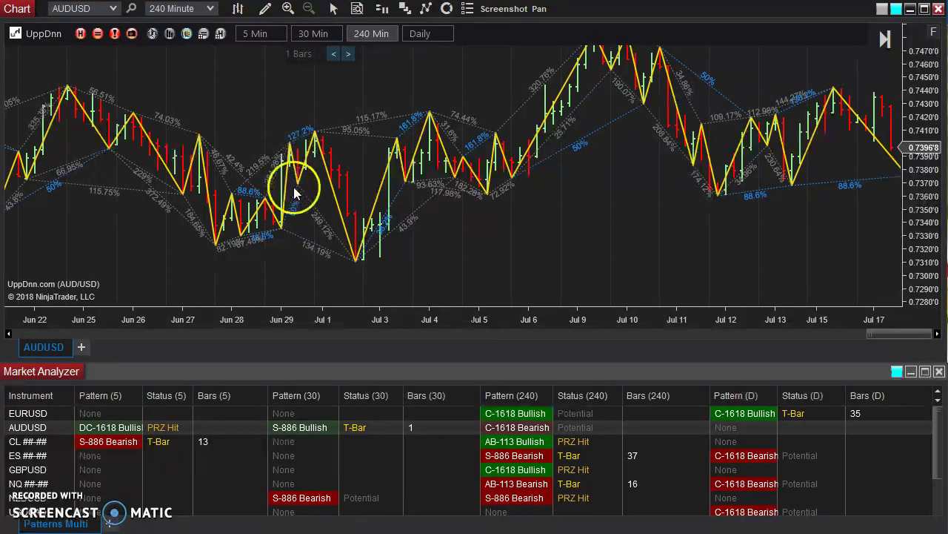
Increase the Auto-Fibonacci pullback to 5 bars with the on-chart pullback editor.
left_click(349, 55)
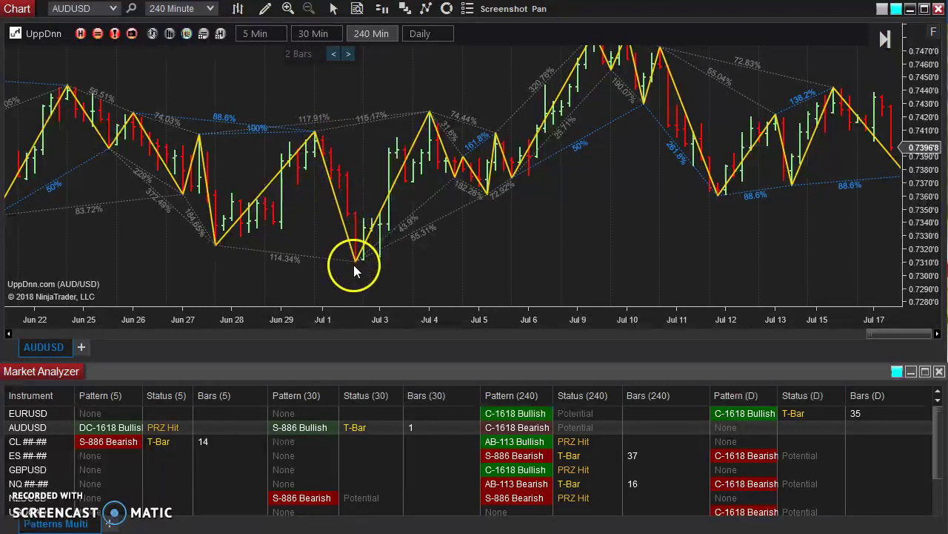
left_click(347, 55)
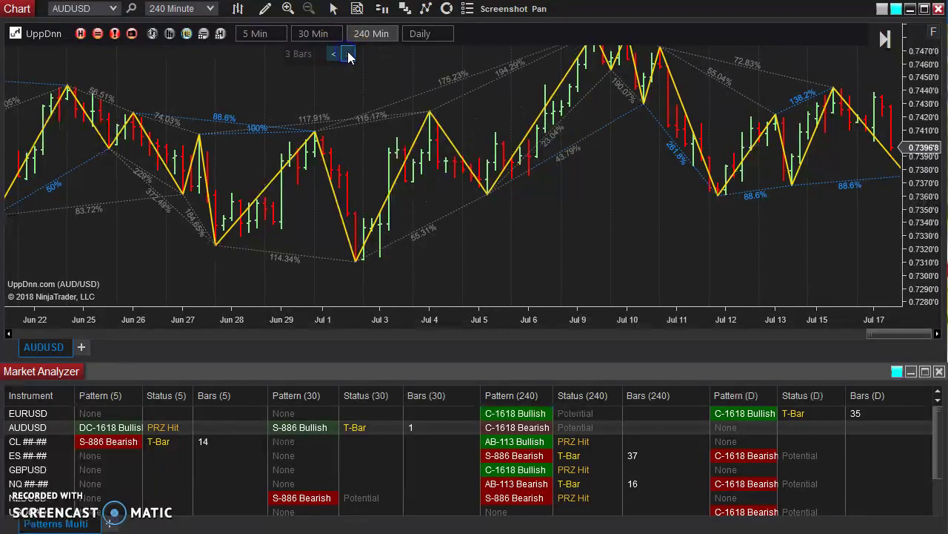
left_click(349, 57)
left_click(349, 56)
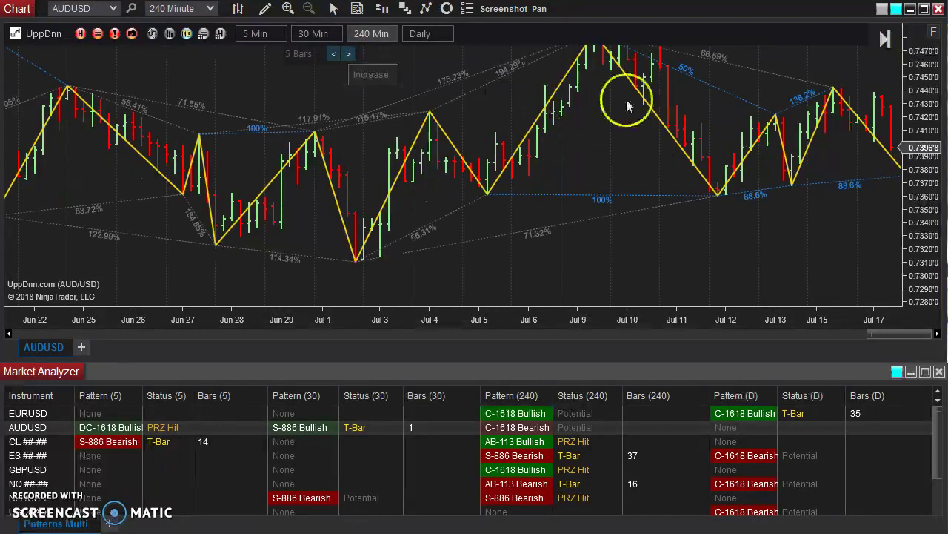
Increase the on-chart pullback to 10 bars and compress the AUDUSD chart to examine the larger swings.
left_click_drag(920, 58, 918, 134)
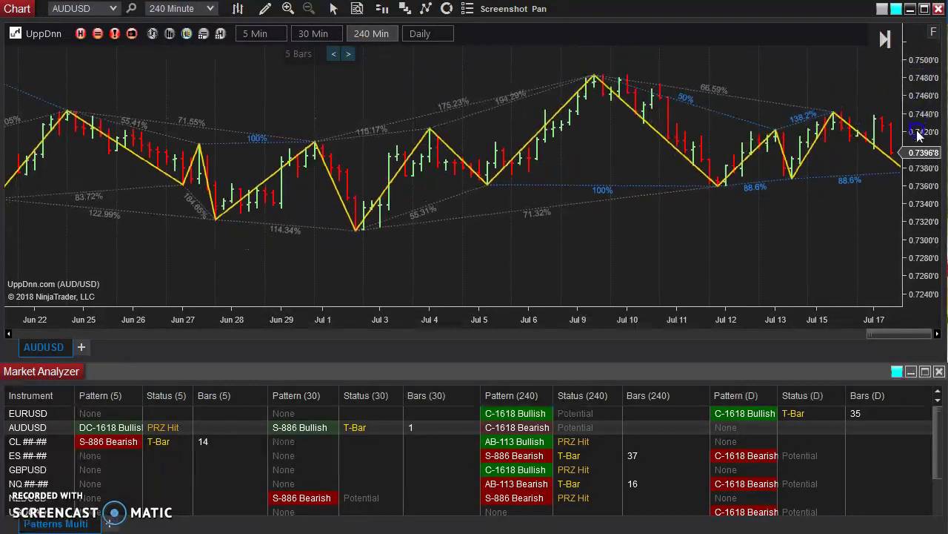
left_click(349, 55)
left_click(350, 57)
left_click(349, 57)
left_click_drag(281, 307, 428, 291)
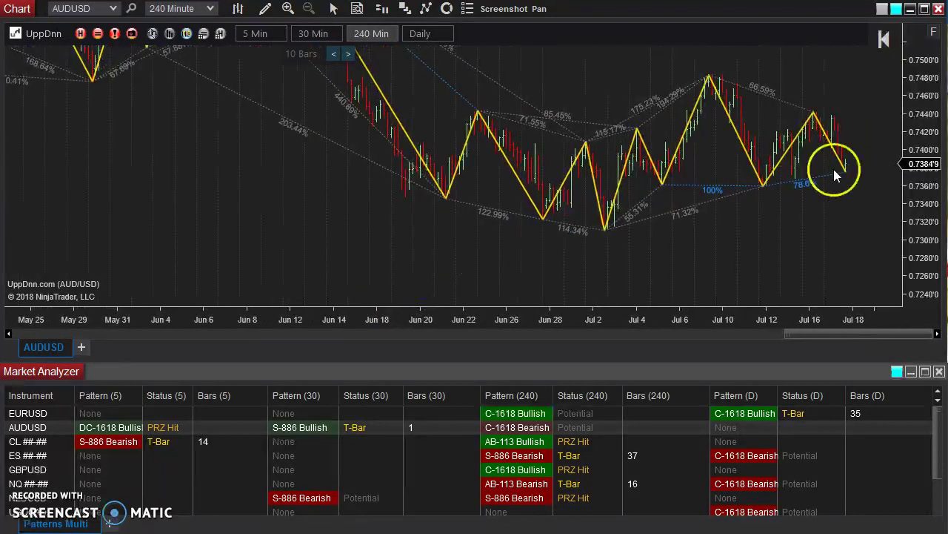
left_click_drag(911, 52, 912, 118)
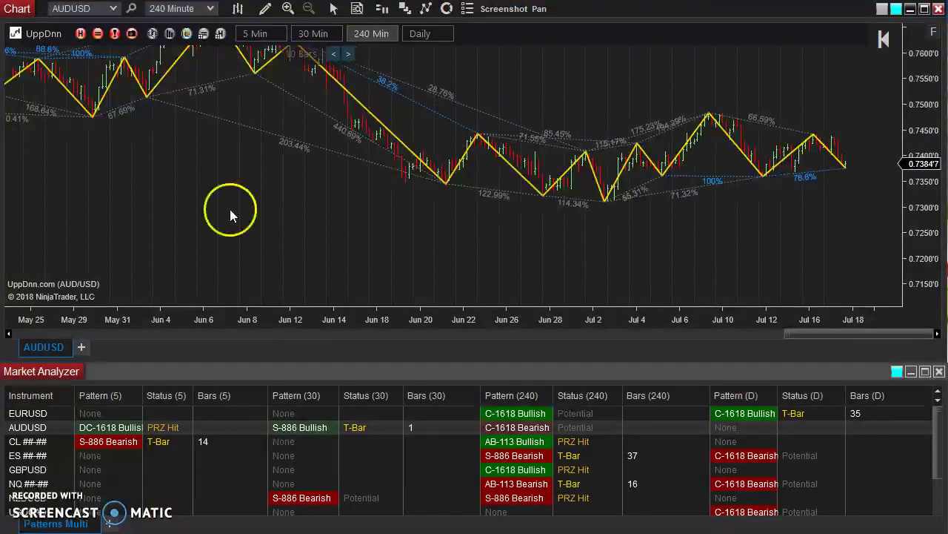
Decrease the on-chart pullback to 4 bars and inspect the finer Auto-Fibonacci swings up to the latest price bar.
left_click(334, 54)
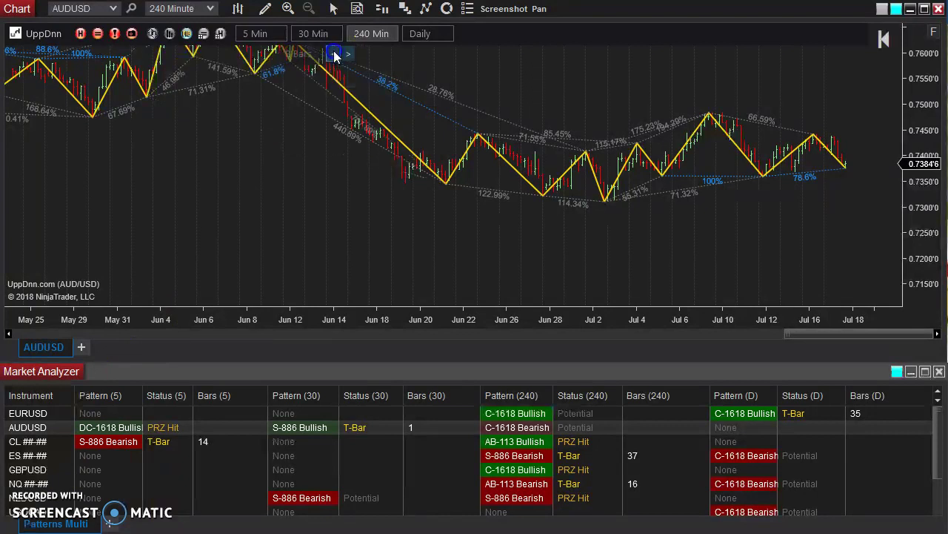
left_click(333, 54)
left_click(333, 55)
left_click(332, 55)
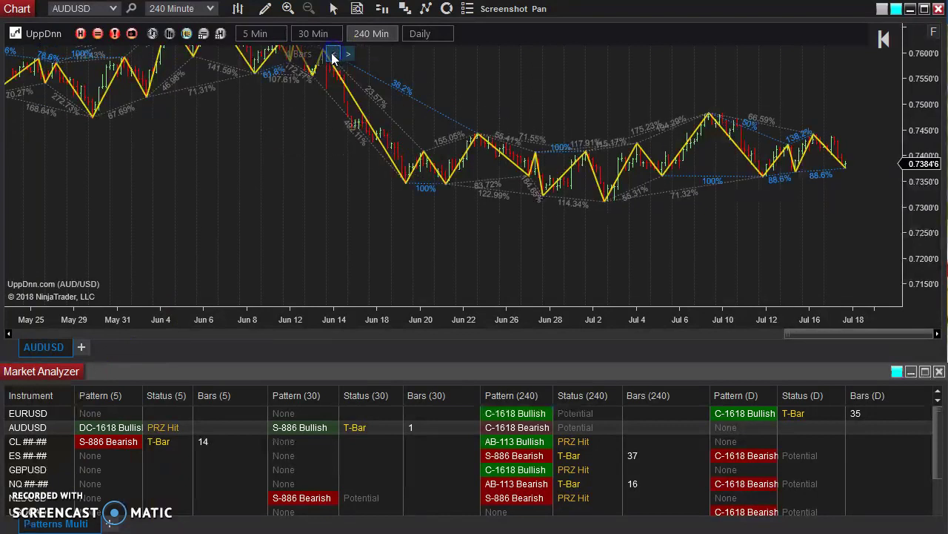
left_click_drag(309, 166, 282, 223)
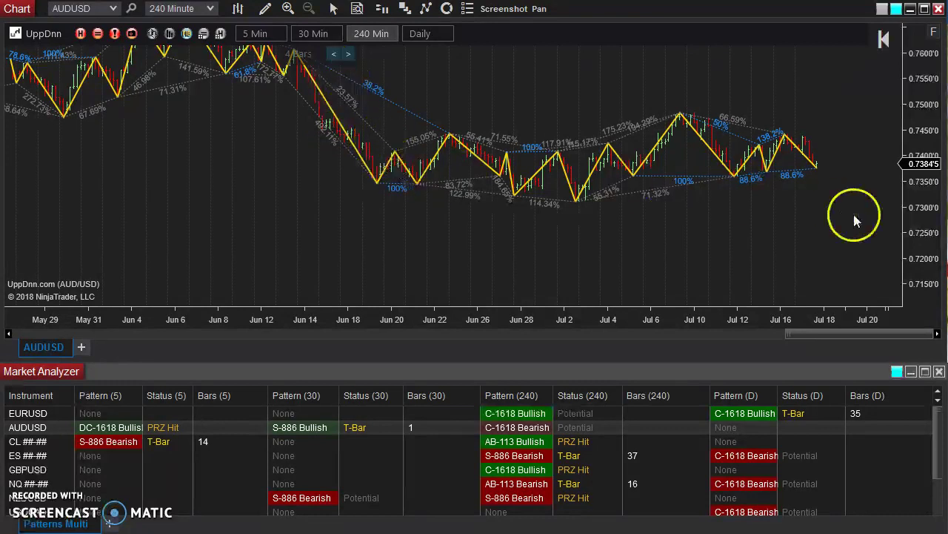
mouse_move(931, 201)
left_mouse_down()
mouse_move(925, 174)
mouse_move(927, 218)
left_mouse_up()
left_click_drag(355, 84, 288, 56)
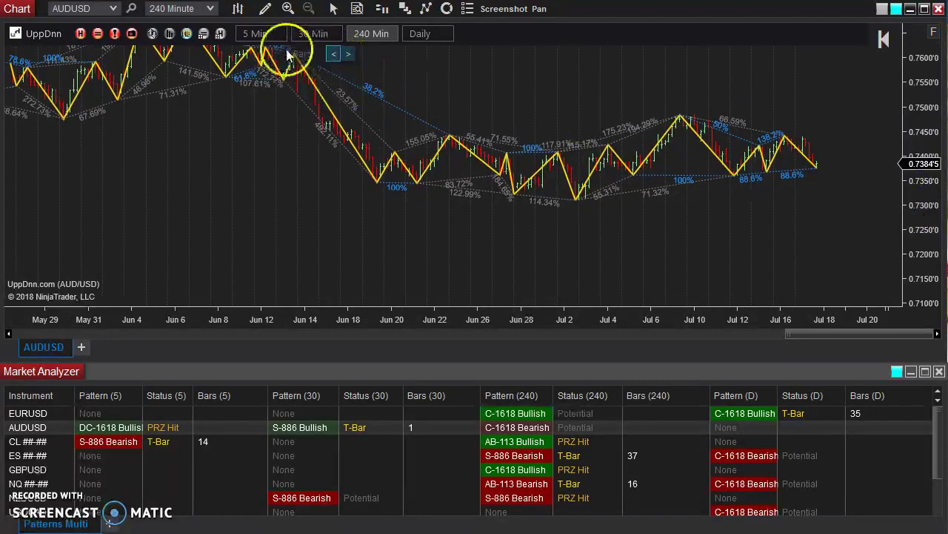
Set the Zig Zag Pullback Value to 3 in the Auto-Fibonacci indicator's properties and confirm the indicator settings.
left_click(355, 61)
double_click(96, 83)
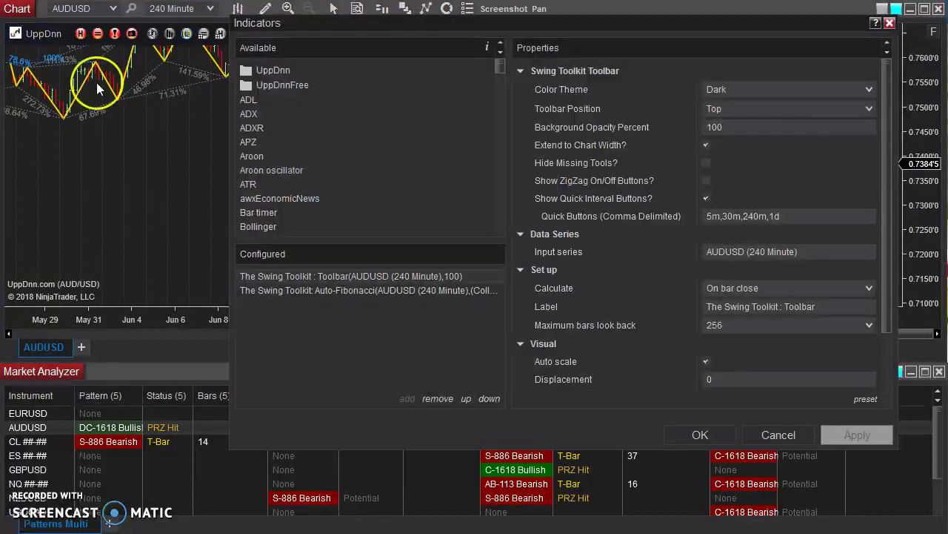
left_click(458, 290)
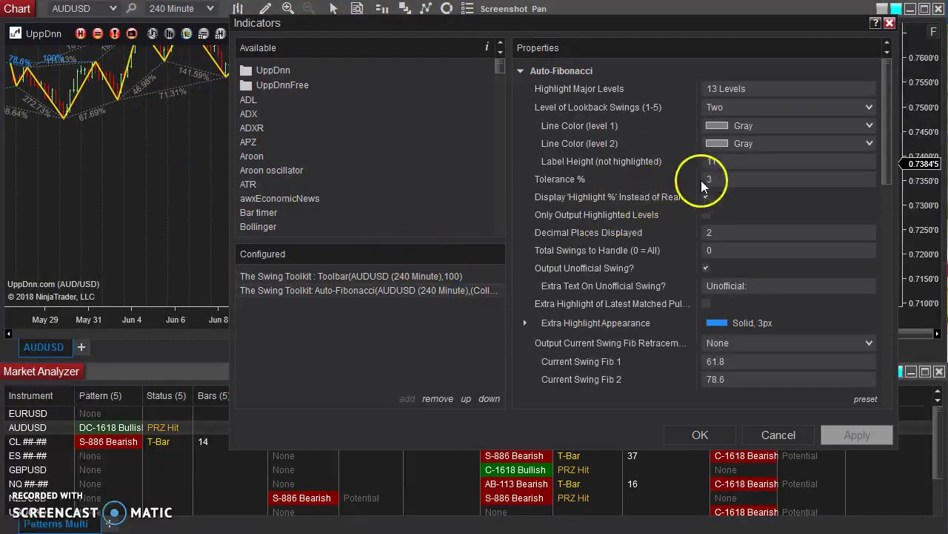
scroll(643, 243, "down", 5)
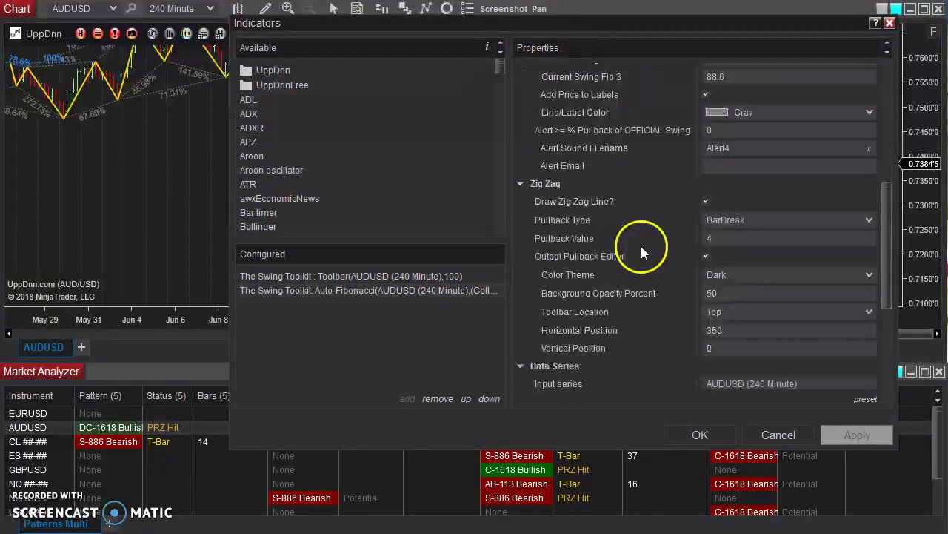
scroll(641, 246, "down", 1)
left_click(656, 204)
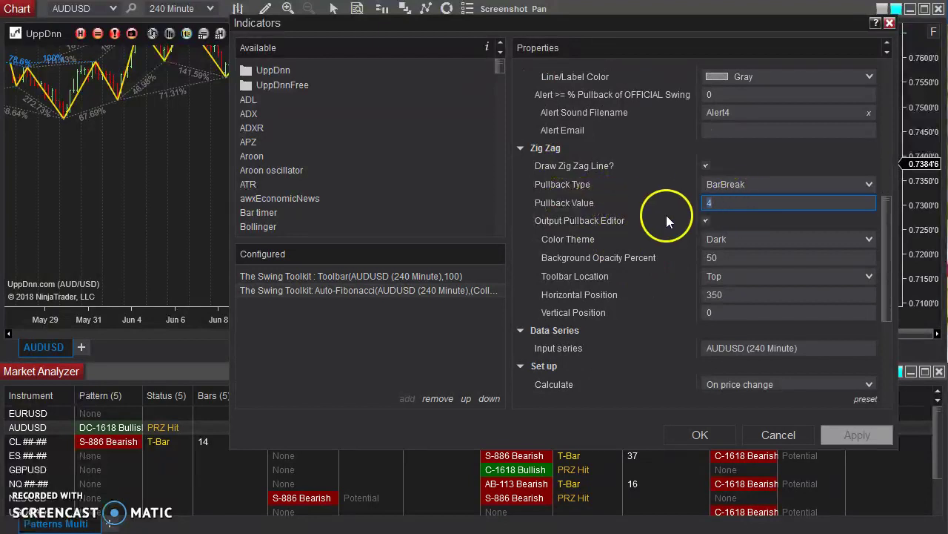
type("5")
left_click(716, 435)
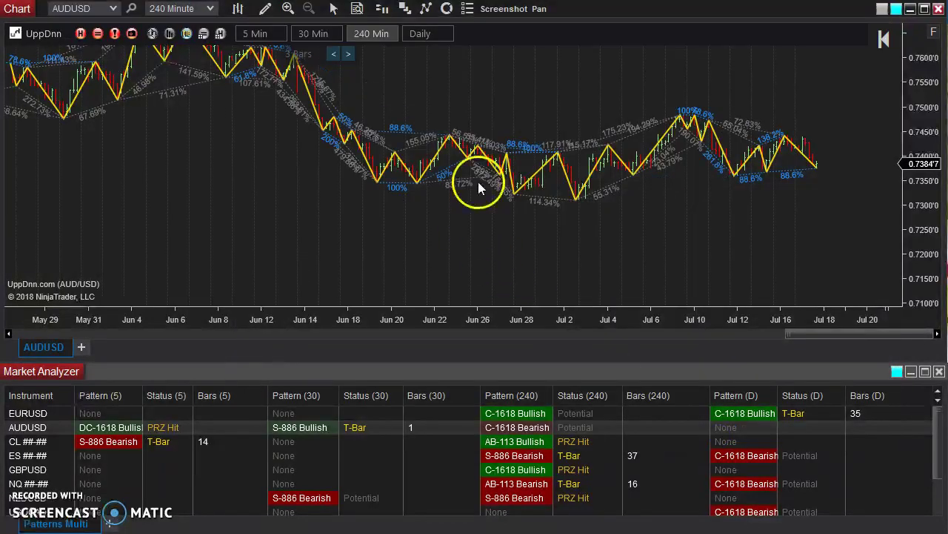
Review the Auto-Fibonacci properties without changing them, and stretch the chart's price scale to examine the swings.
left_click(42, 32)
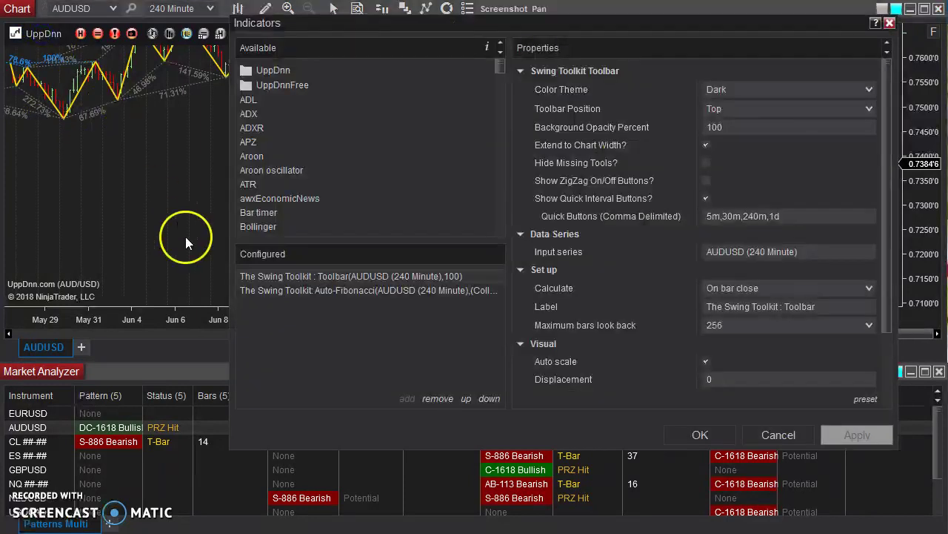
left_click(359, 289)
scroll(678, 225, "down", 5)
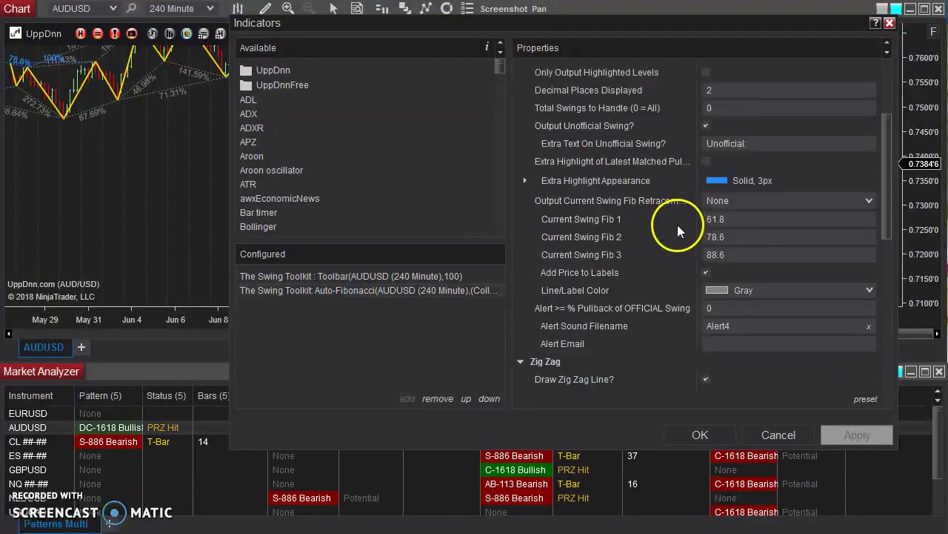
left_click(889, 26)
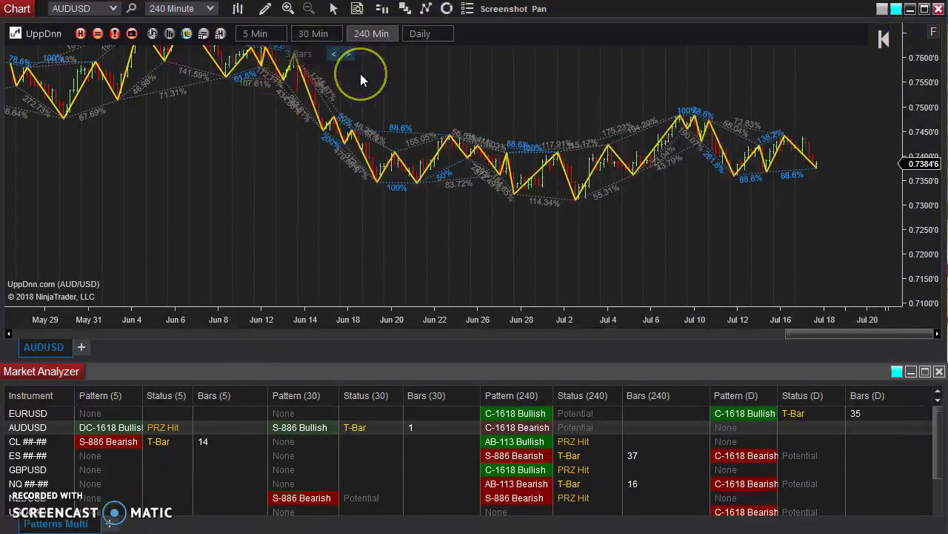
mouse_move(921, 207)
left_mouse_down()
mouse_move(925, 157)
mouse_move(925, 205)
left_mouse_up()
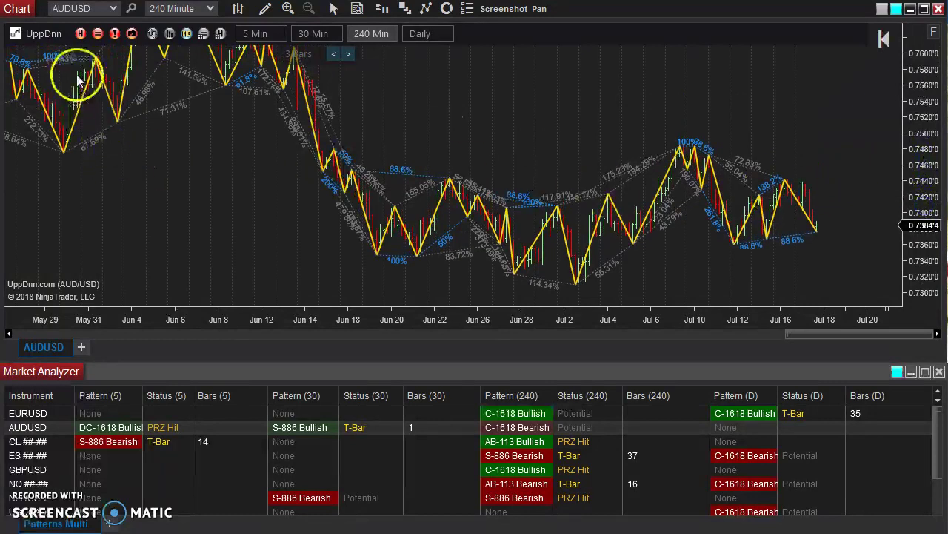